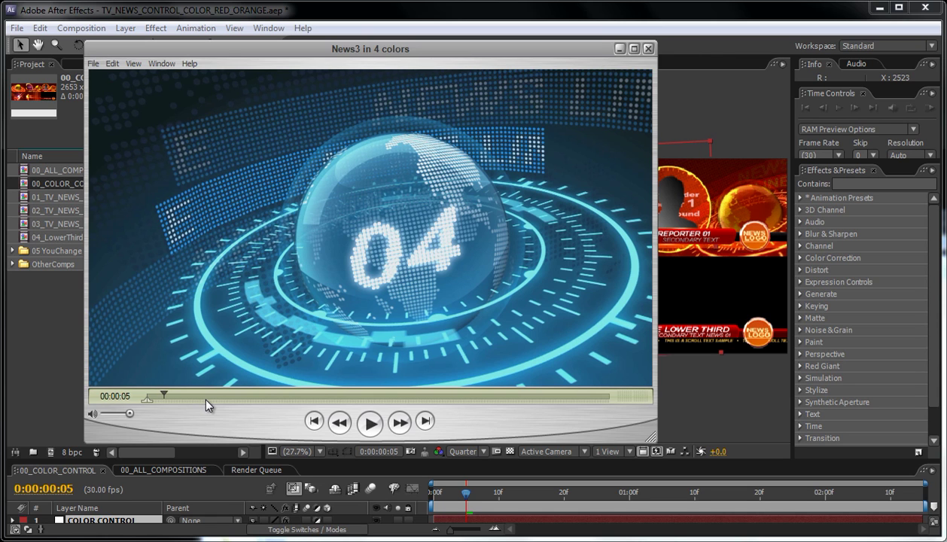
# Scrub the News3 in 4 colors preview forward to 00:02:03, where the change-all-colors section begins
pyautogui.click(155, 396)
pyautogui.moveTo(157, 393); pyautogui.dragTo(552, 393)
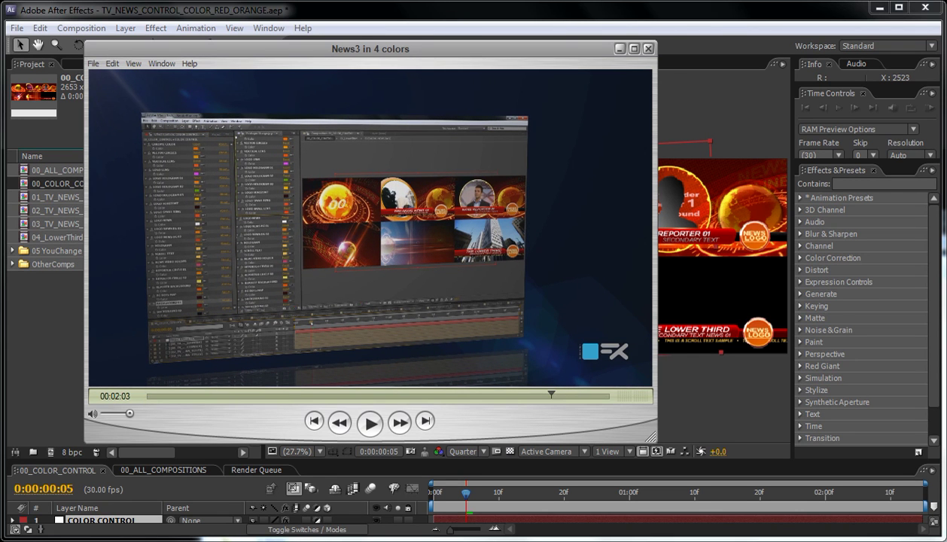
# In the NEWS3 UpdatedCOLORS_PRESETS window, open TV_NEWS_COLORS_PRESETS and then its TV_NEWS_BLUE_PLATE folder
pyautogui.click(620, 49)
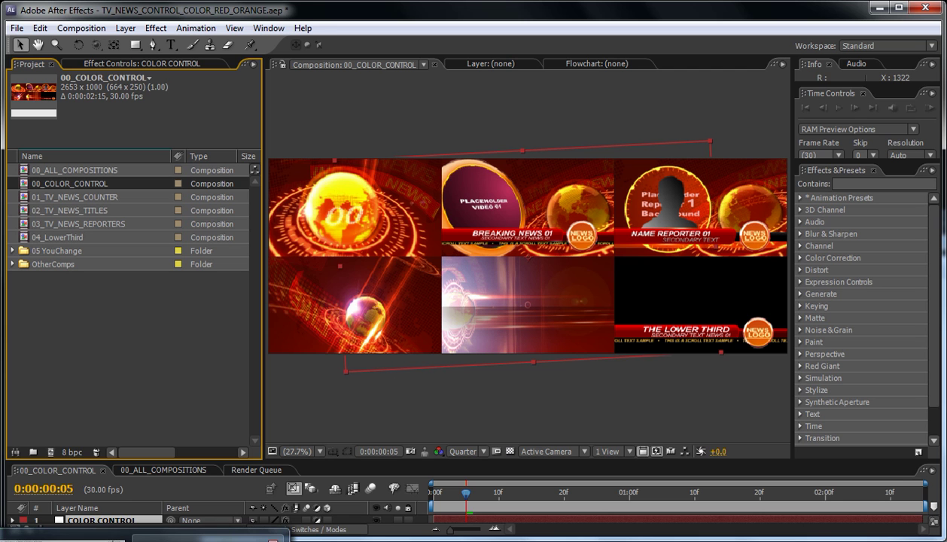
pyautogui.click(268, 536)
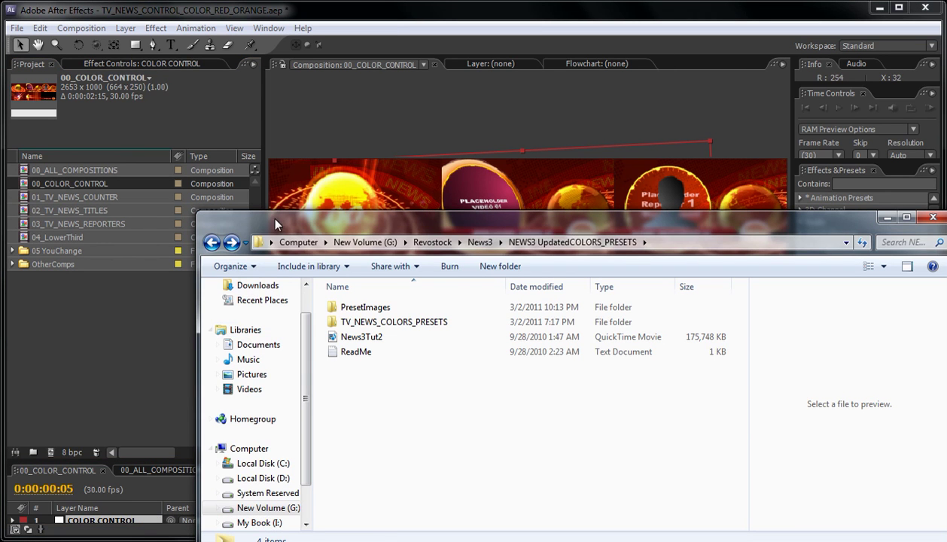
pyautogui.moveTo(270, 222); pyautogui.dragTo(222, 137)
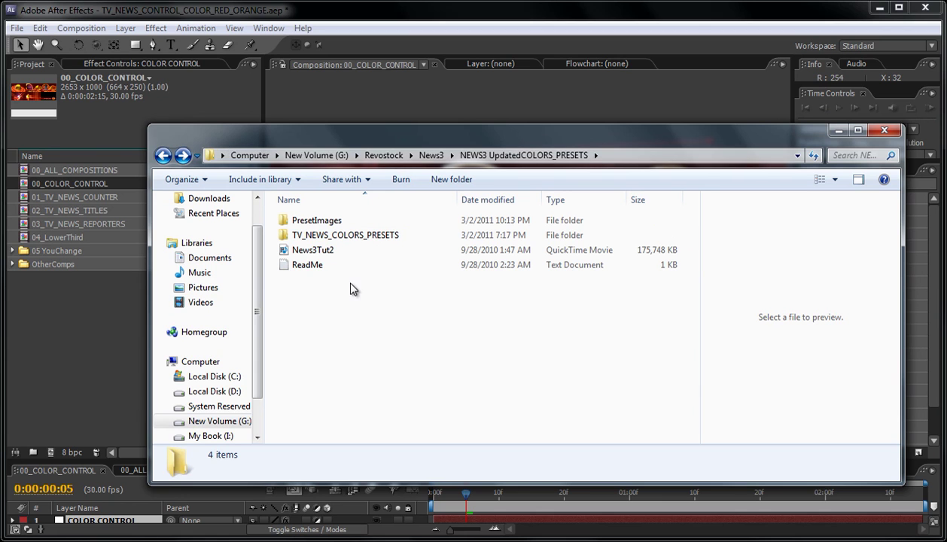
pyautogui.click(310, 256)
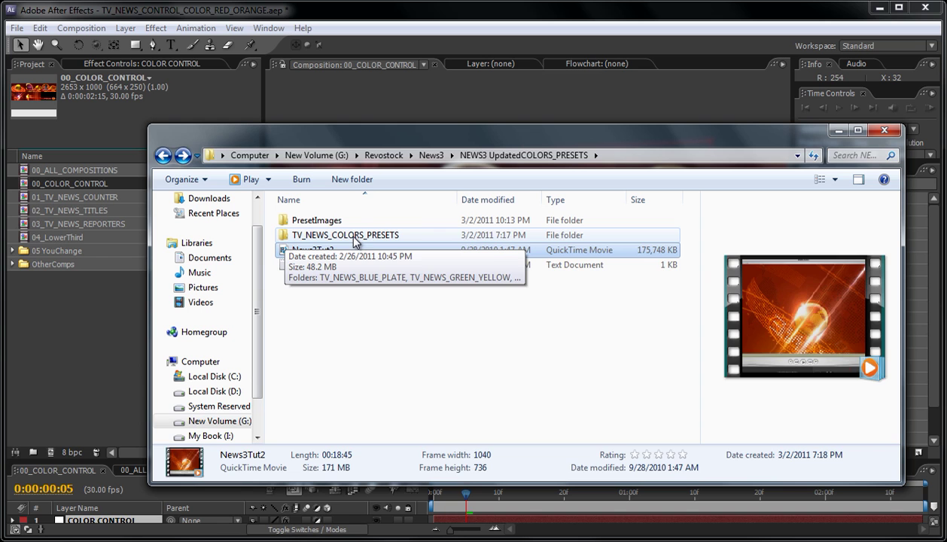
pyautogui.doubleClick(326, 236)
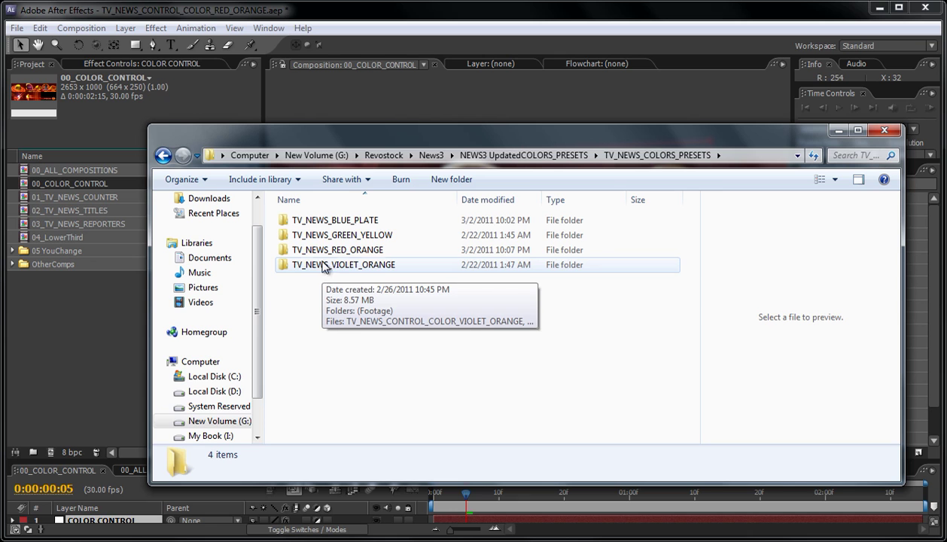
pyautogui.doubleClick(337, 221)
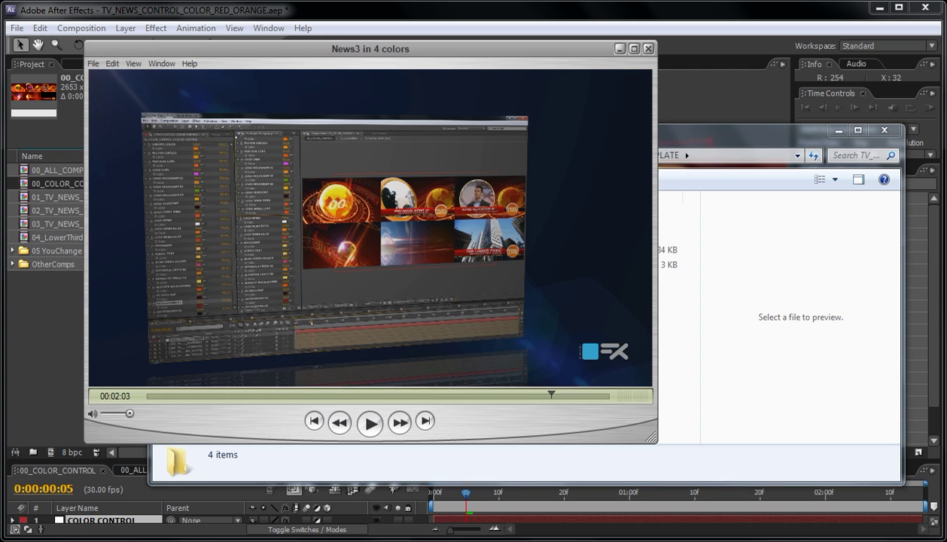
# Compare the blue Breaking News frame at 00:00:16 with the BLUE_PLATE project, then go back to TV_NEWS_COLORS_PRESETS
pyautogui.moveTo(235, 48); pyautogui.dragTo(305, 65)
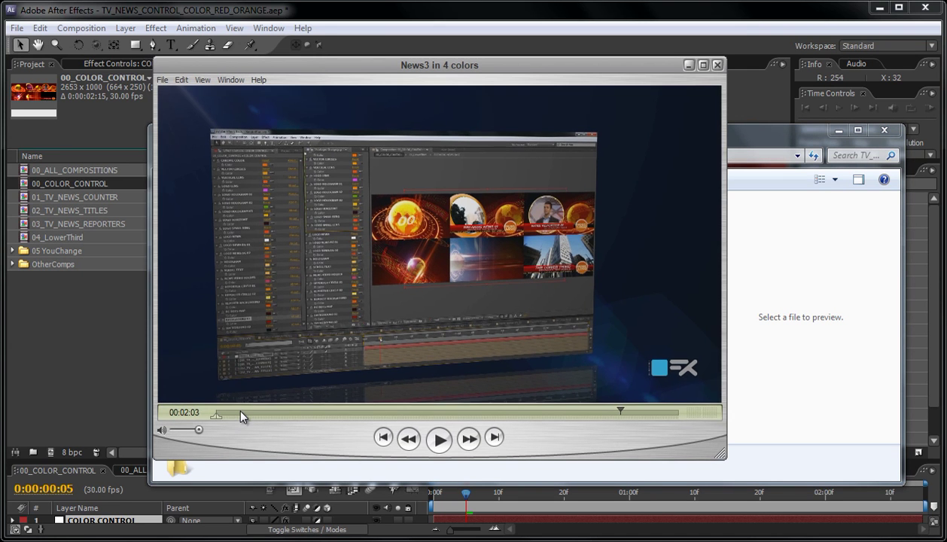
pyautogui.moveTo(236, 410); pyautogui.dragTo(272, 417)
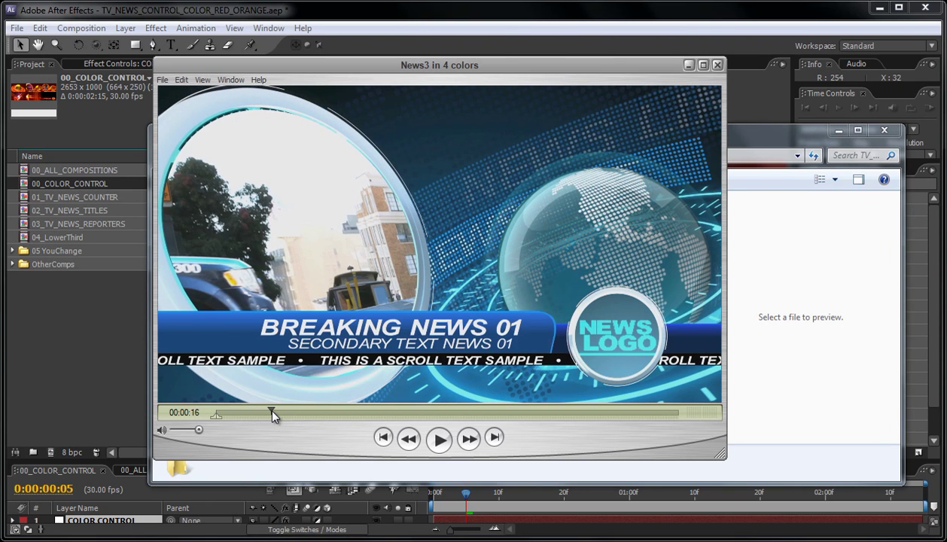
pyautogui.click(769, 239)
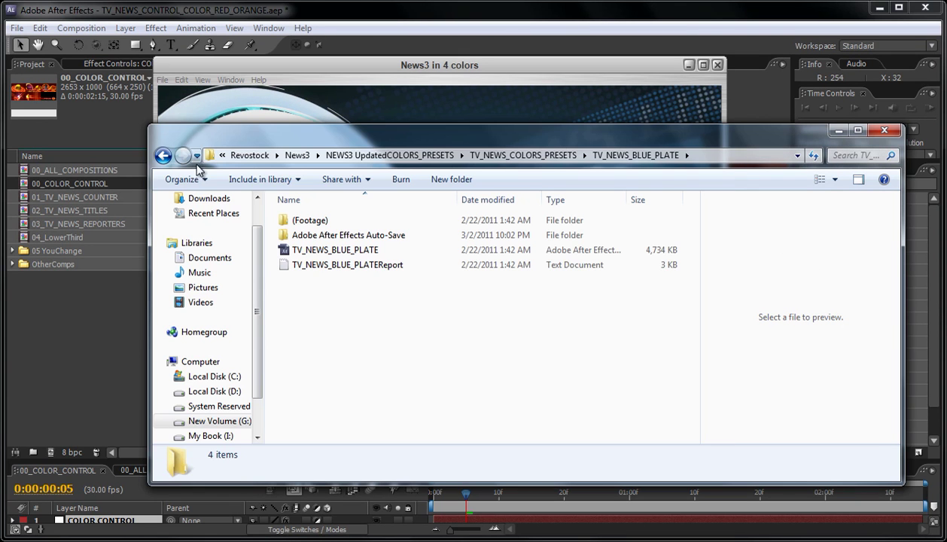
pyautogui.click(324, 251)
pyautogui.hotkey('alt', 'Tab')
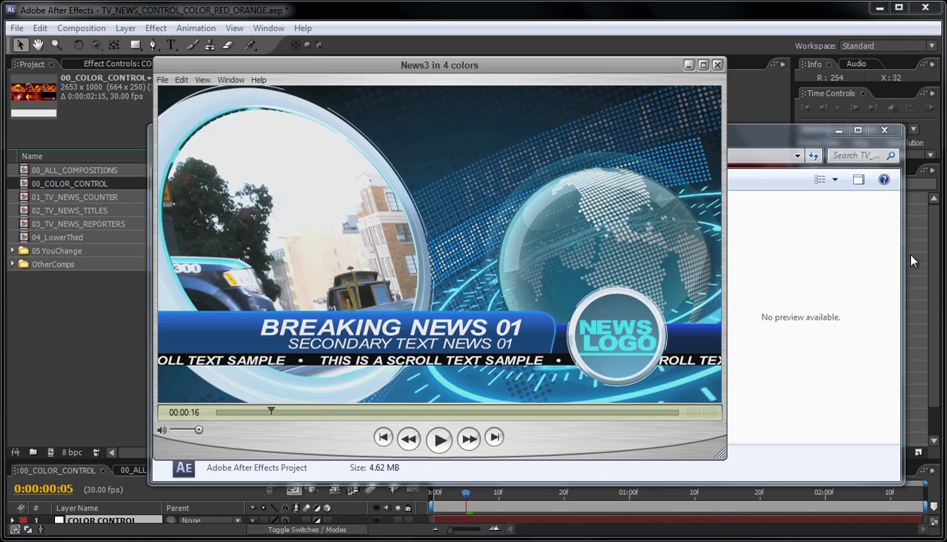
pyautogui.click(787, 217)
pyautogui.click(163, 156)
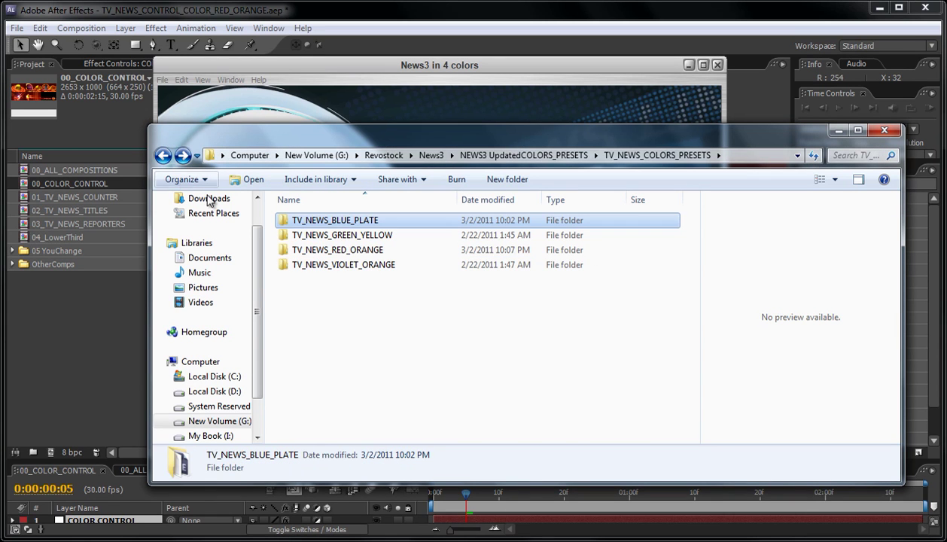
# Browse the TV_NEWS_GREEN_YELLOW folder's .aep, then look inside TV_NEWS_BLUE_PLATE, returning to the preset list
pyautogui.doubleClick(340, 236)
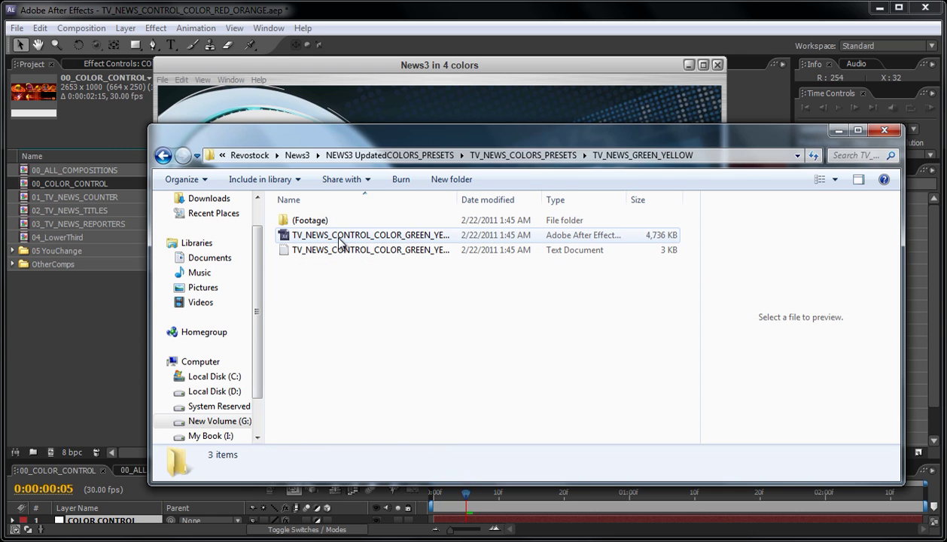
pyautogui.click(323, 238)
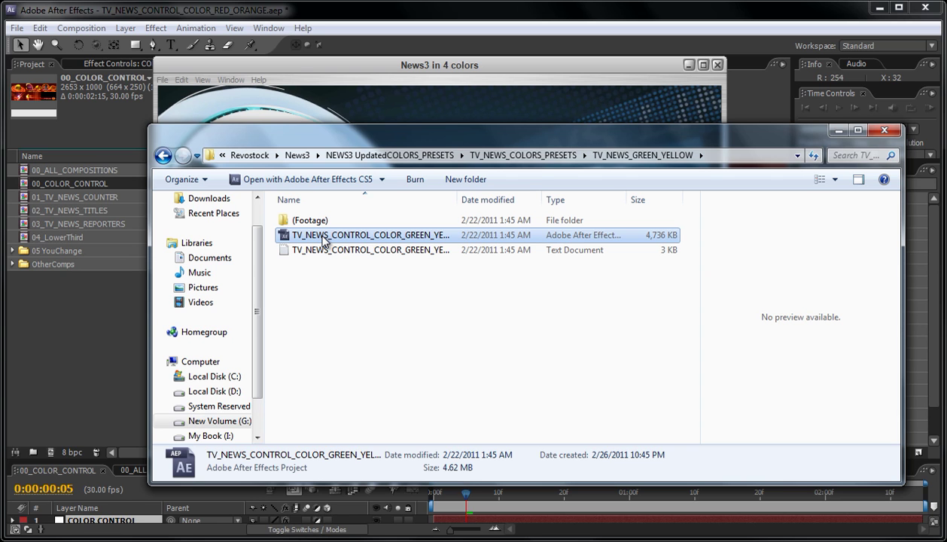
pyautogui.click(161, 157)
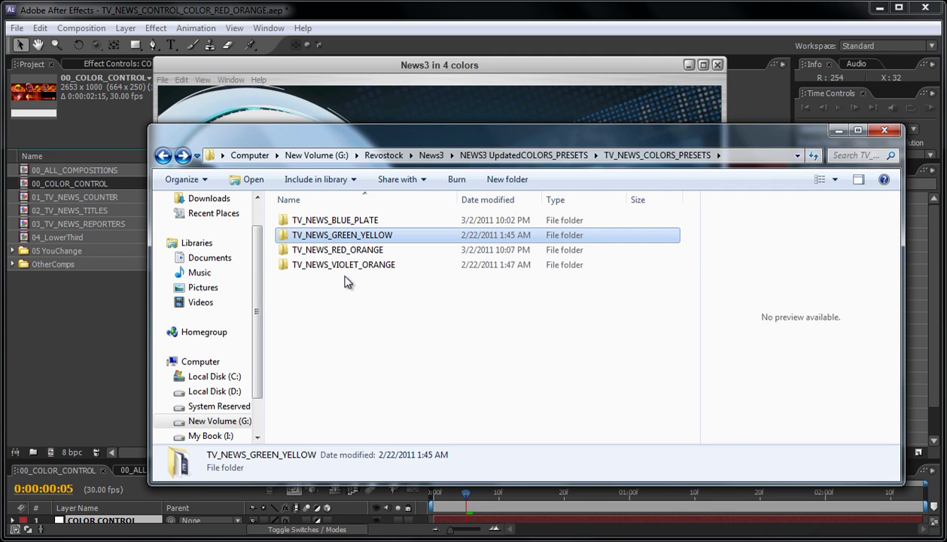
pyautogui.doubleClick(328, 223)
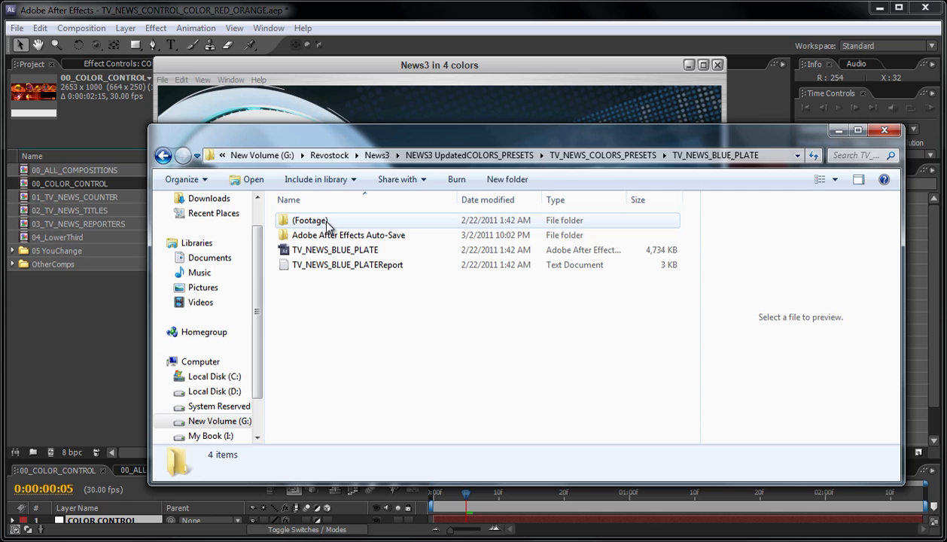
pyautogui.click(163, 156)
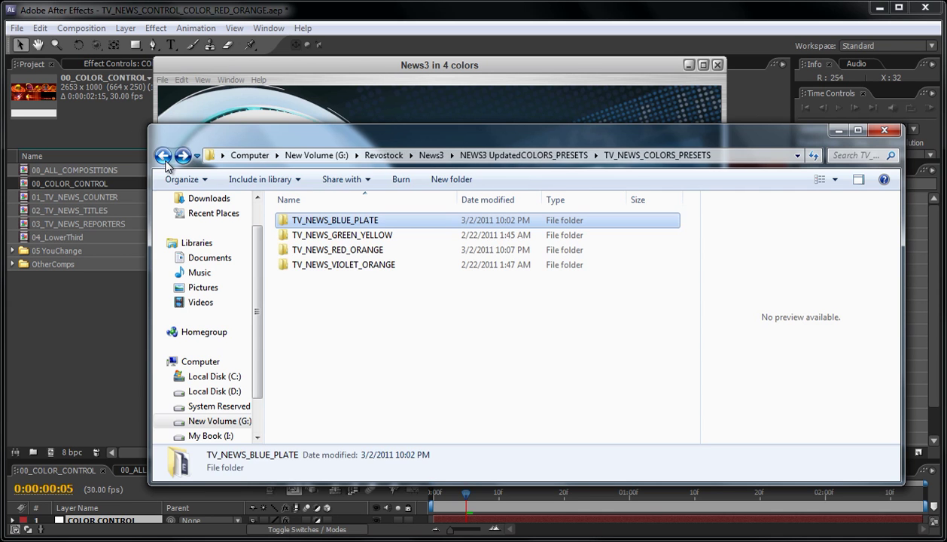
# Reopen TV_NEWS_GREEN_YELLOW, select its After Effects project, and minimize Explorer
pyautogui.doubleClick(327, 235)
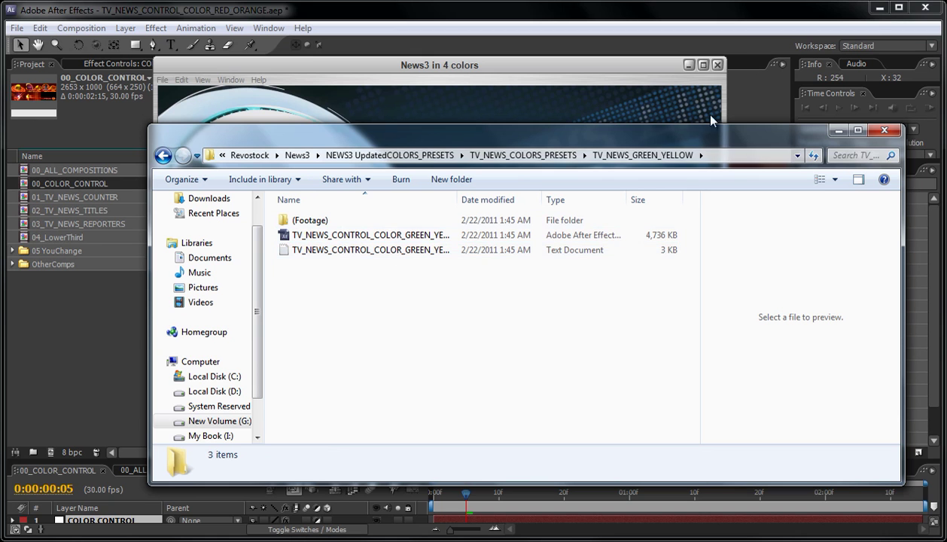
pyautogui.click(380, 235)
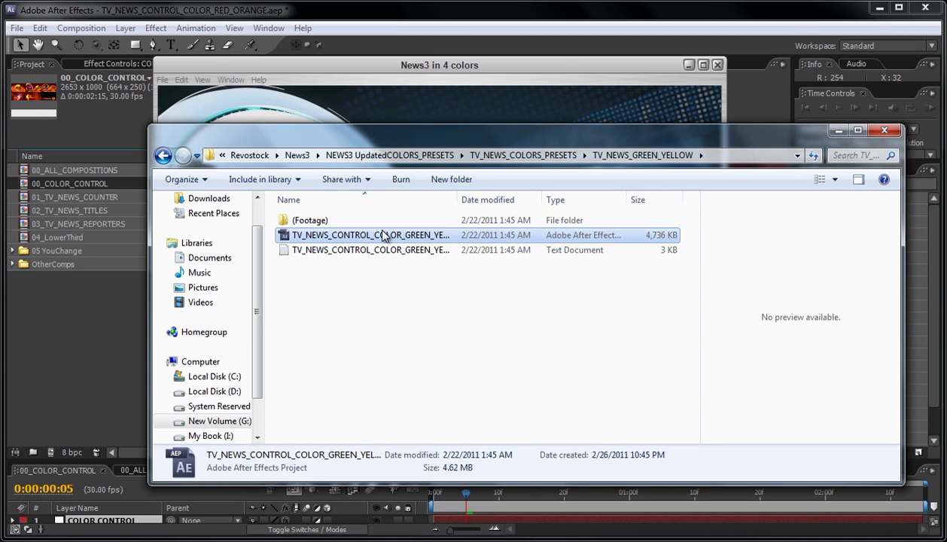
pyautogui.click(838, 130)
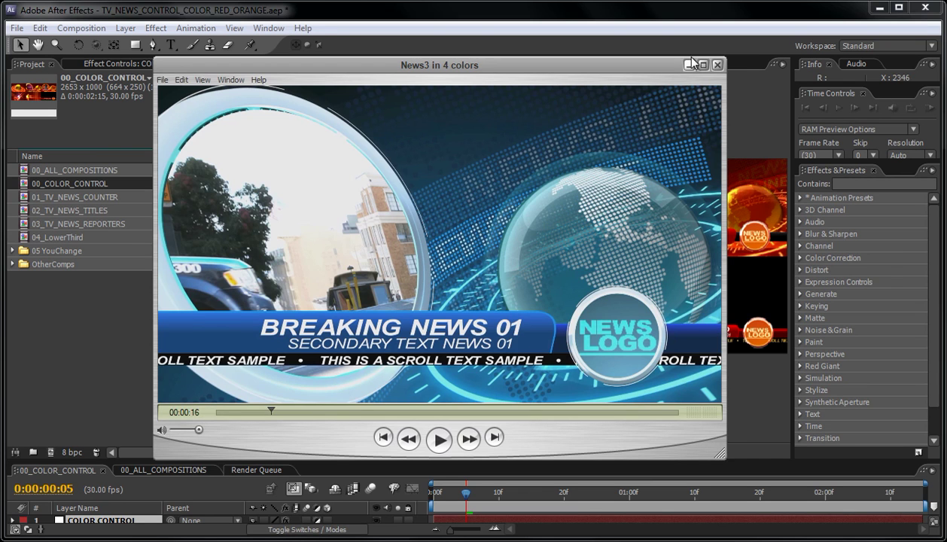
# Open the 00_COLOR_CONTROL composition from the Project panel and enlarge the timeline to show its seven layers
pyautogui.click(687, 66)
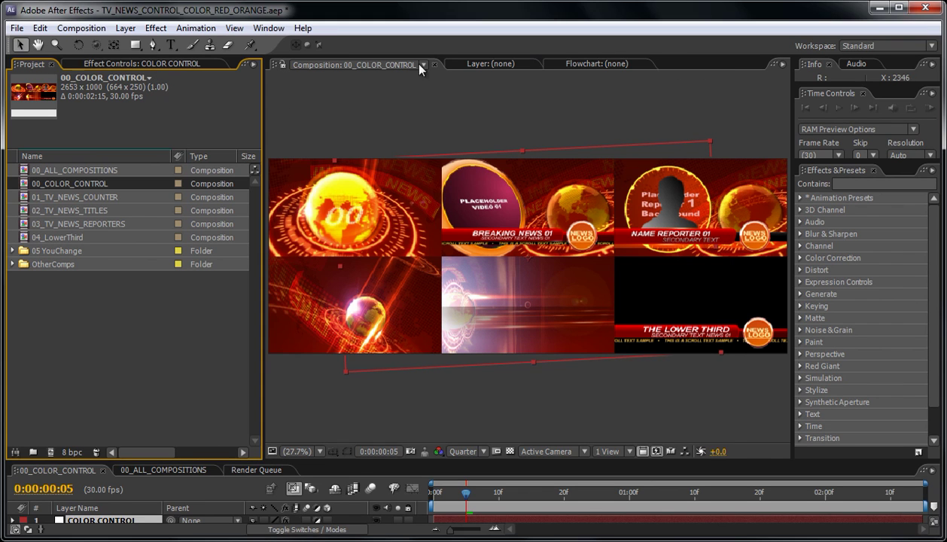
pyautogui.click(68, 171)
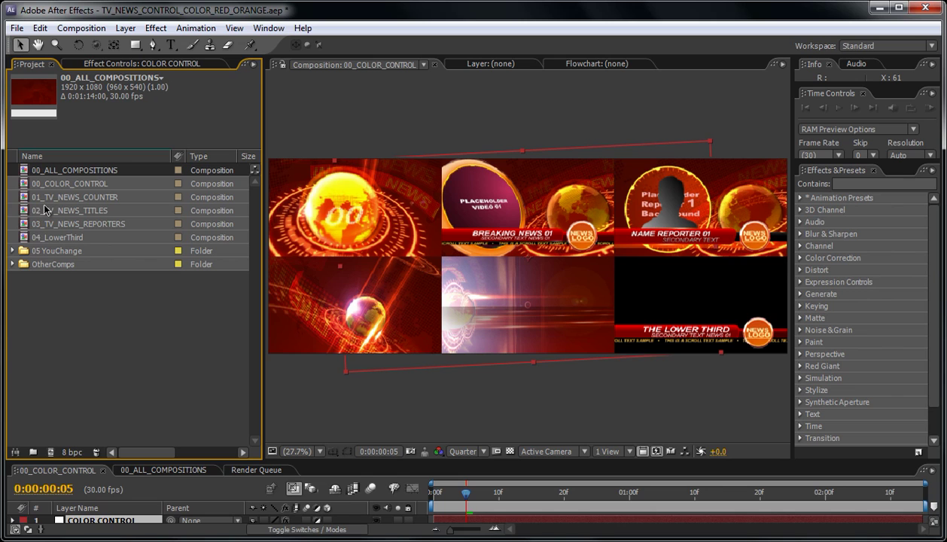
pyautogui.click(52, 185)
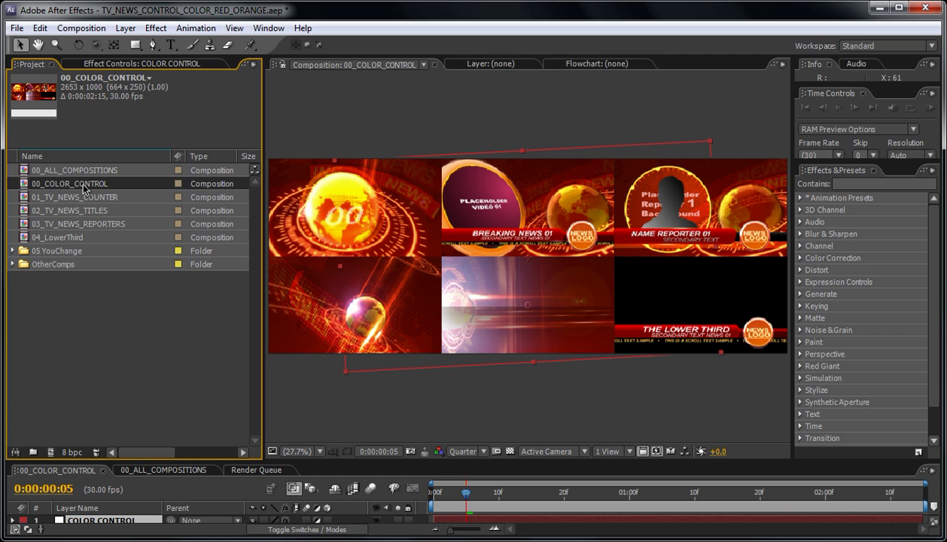
pyautogui.doubleClick(83, 187)
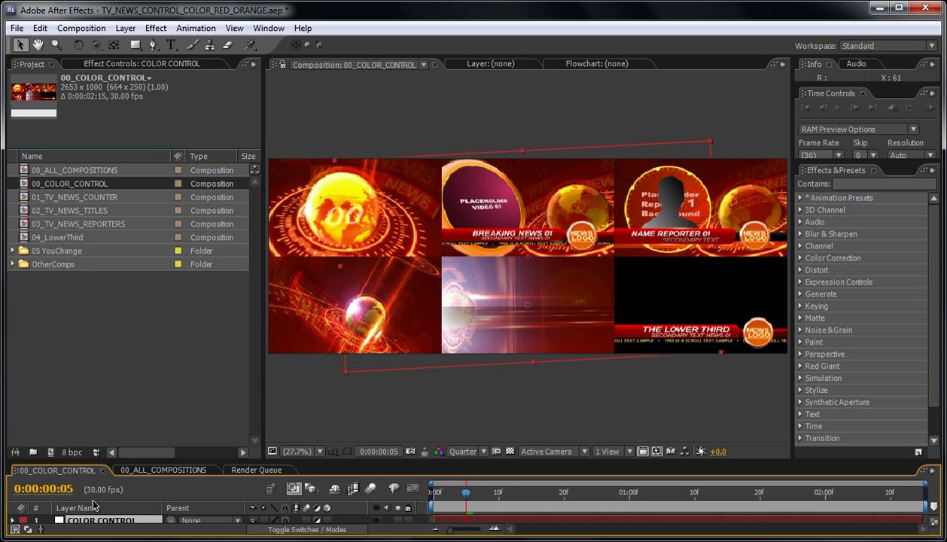
pyautogui.moveTo(128, 462); pyautogui.dragTo(134, 367)
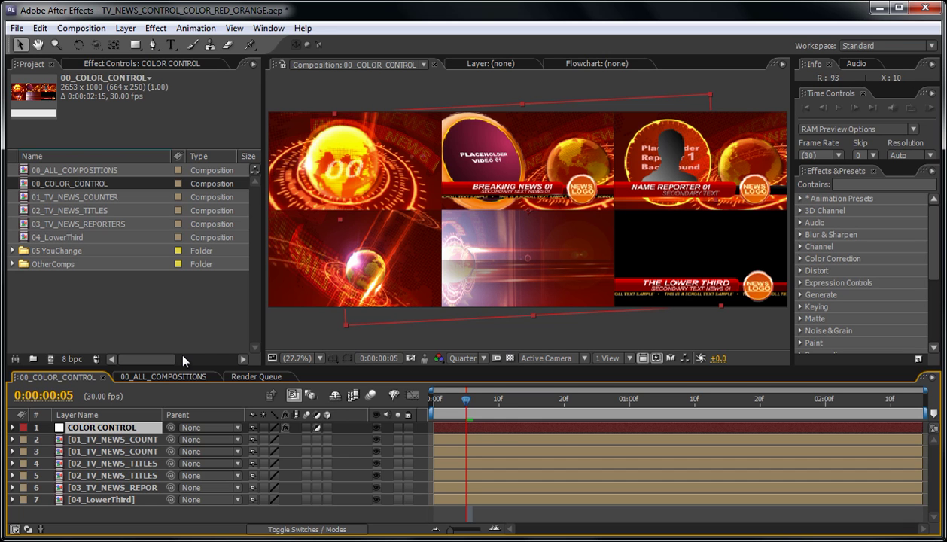
# Select the COLOR CONTROL layer and show its Effect Controls, listing PLANET LIGHT 01 through LOGO HOLOGRAM 01
pyautogui.click(86, 445)
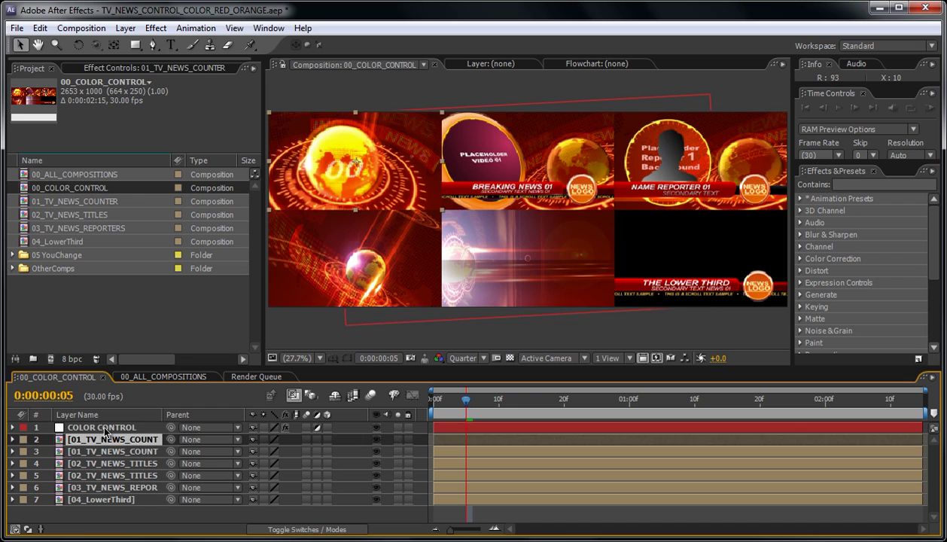
pyautogui.click(105, 429)
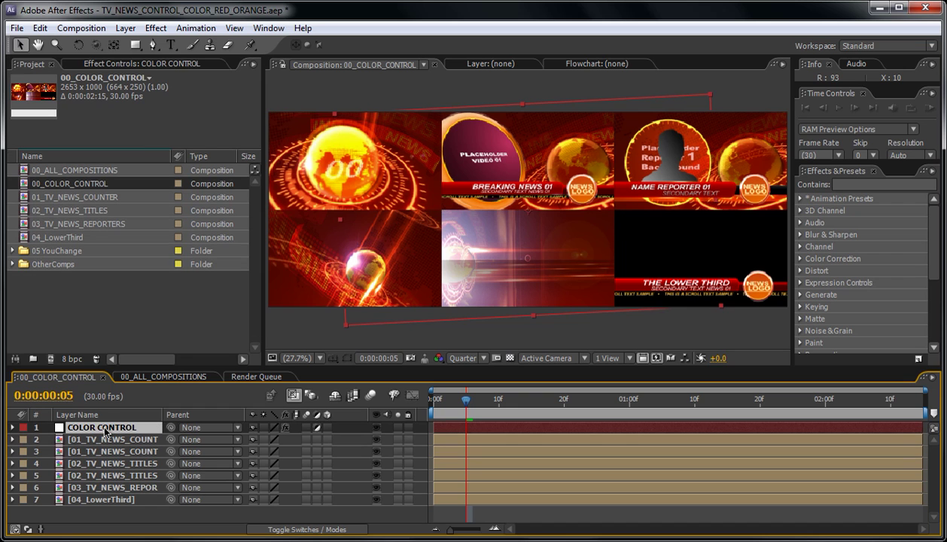
pyautogui.click(115, 66)
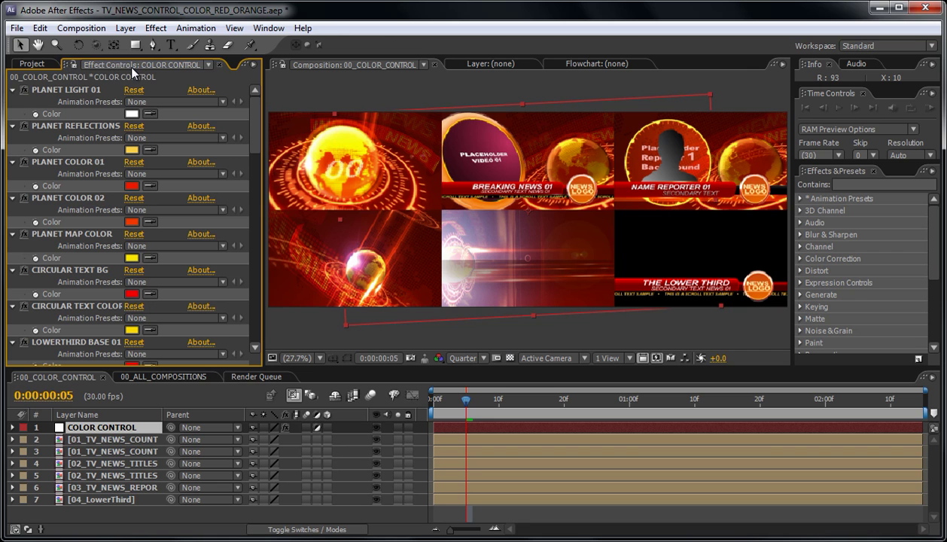
pyautogui.click(27, 65)
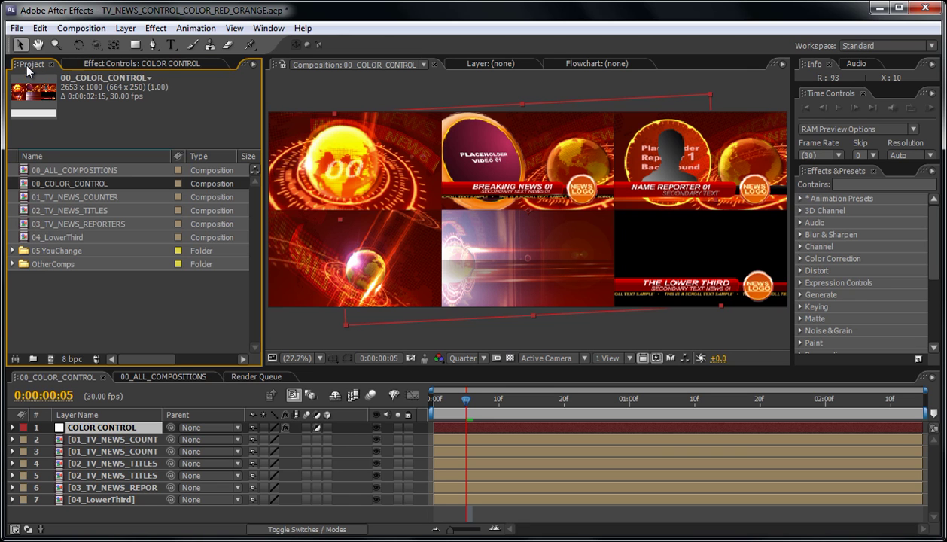
pyautogui.click(139, 64)
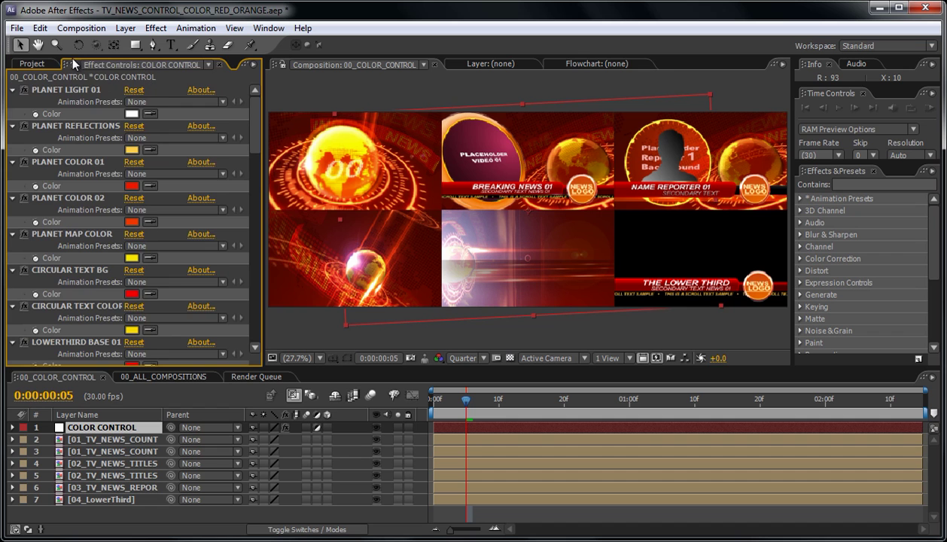
pyautogui.click(133, 434)
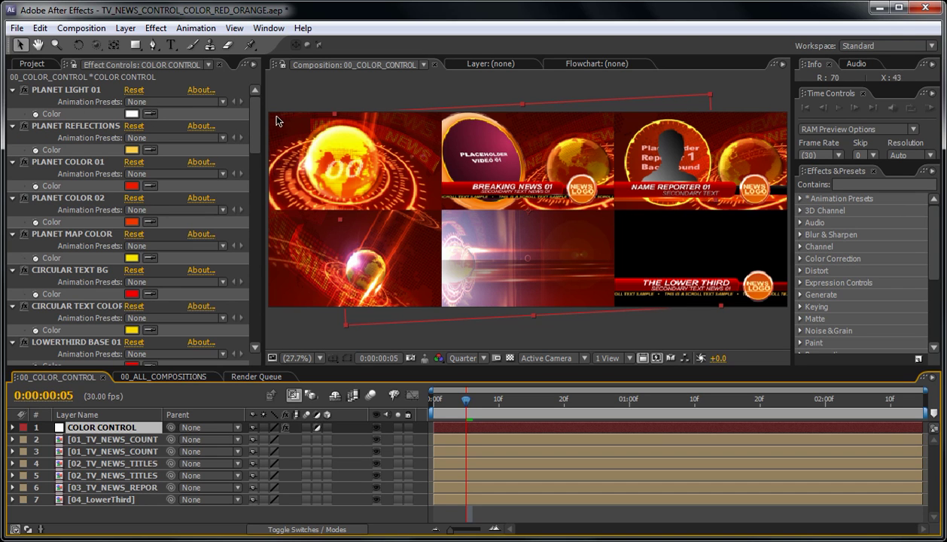
pyautogui.click(254, 126)
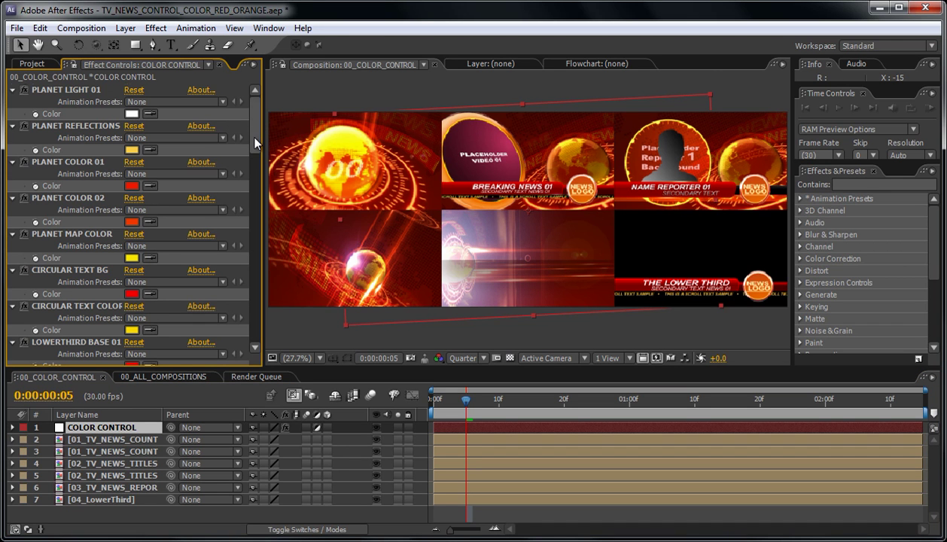
pyautogui.moveTo(249, 135); pyautogui.dragTo(255, 184)
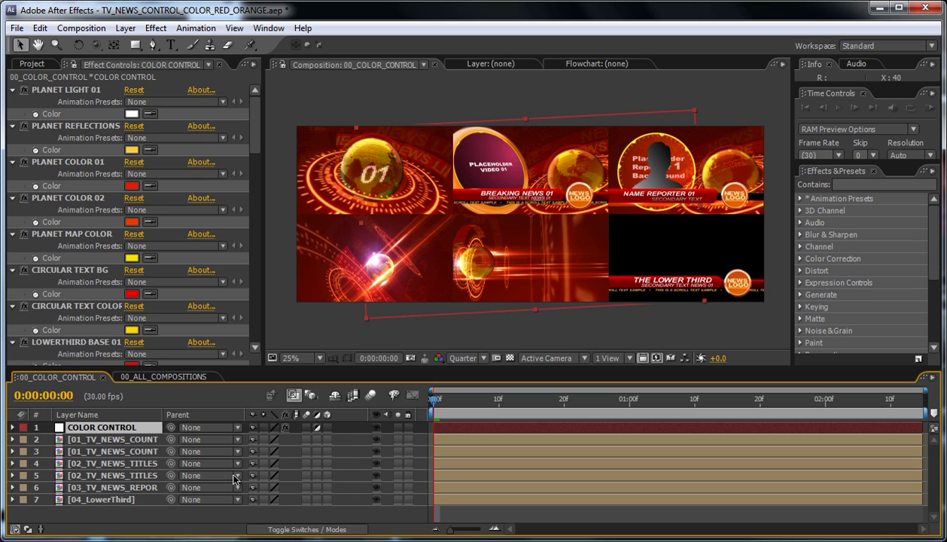
# Scroll the COLOR CONTROL effect list from PLANET LIGHT 01 down to BACKGROUND 01 and BACKGROUND 02
pyautogui.click(252, 135)
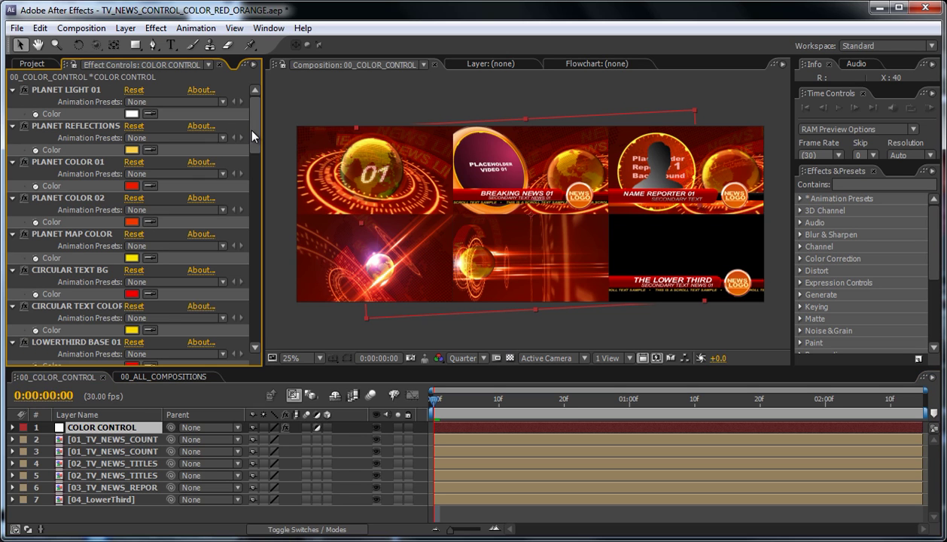
pyautogui.click(51, 91)
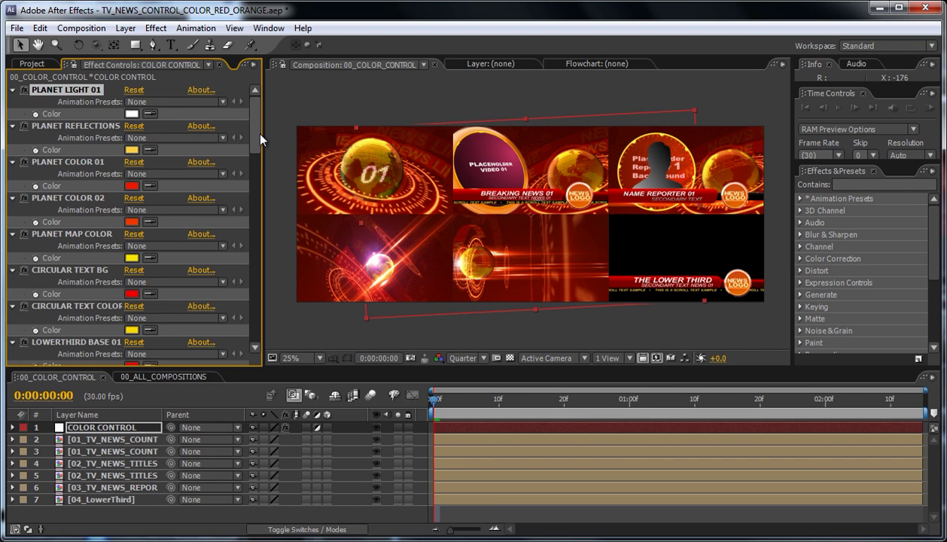
pyautogui.scroll(-12, 256, 150)
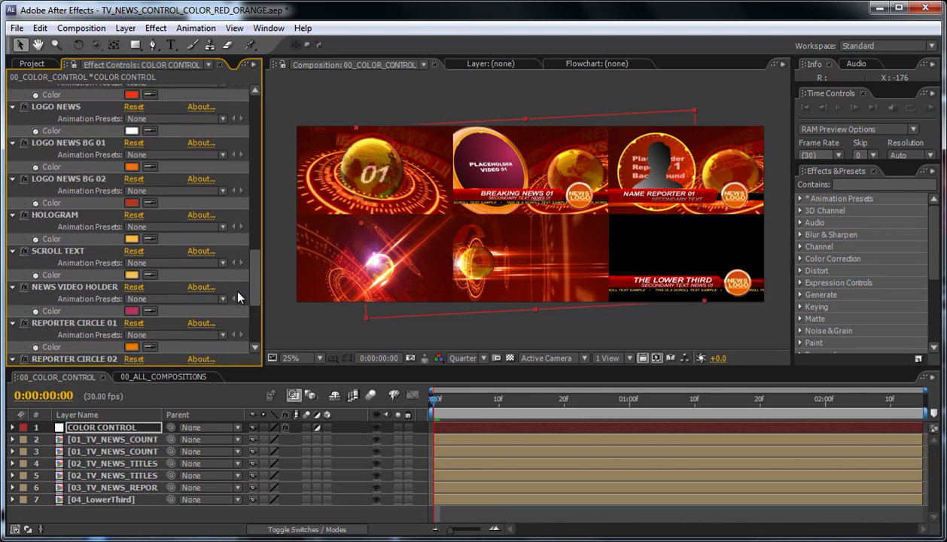
pyautogui.scroll(-4, 238, 298)
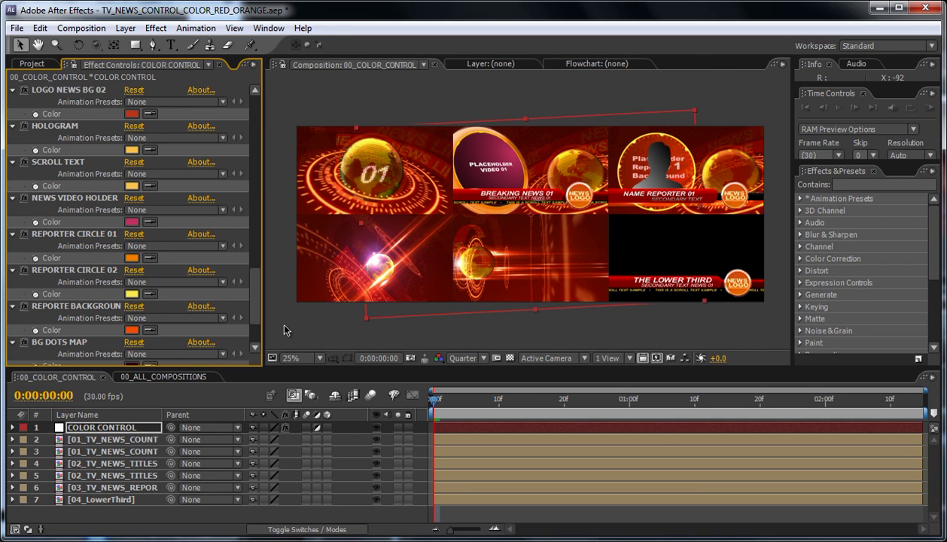
pyautogui.scroll(-3, 252, 300)
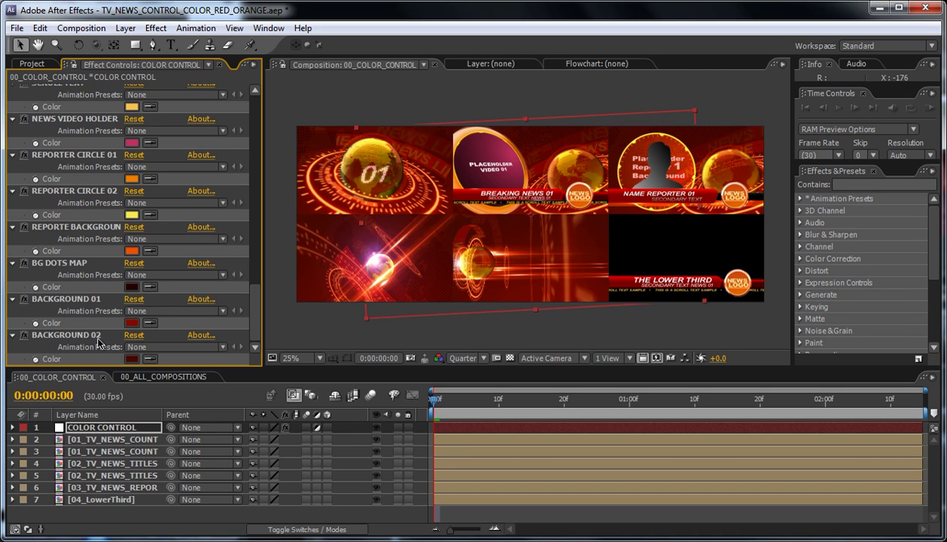
# Change BACKGROUND 02's colour from dark red to teal-blue #145D83
pyautogui.click(132, 360)
pyautogui.moveTo(272, 325); pyautogui.dragTo(268, 290)
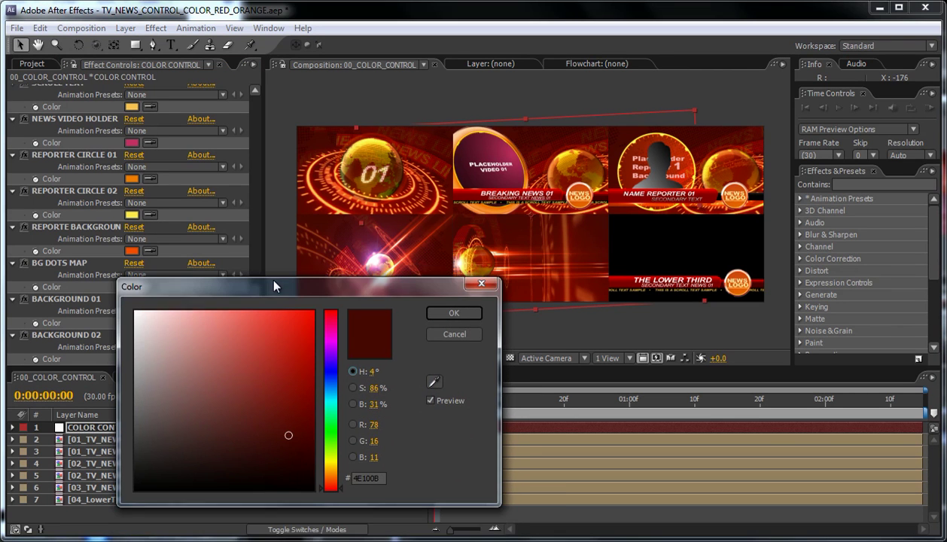
pyautogui.click(331, 428)
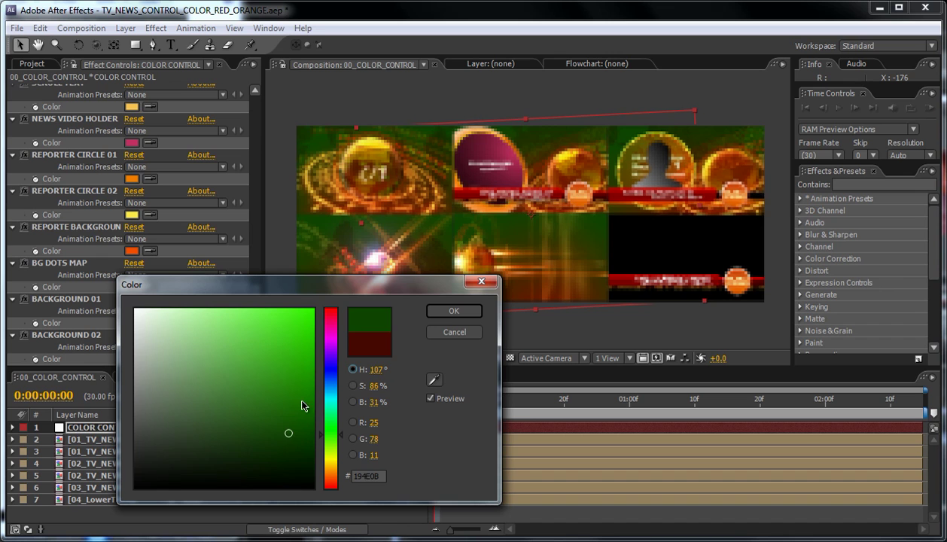
pyautogui.click(287, 395)
pyautogui.click(332, 454)
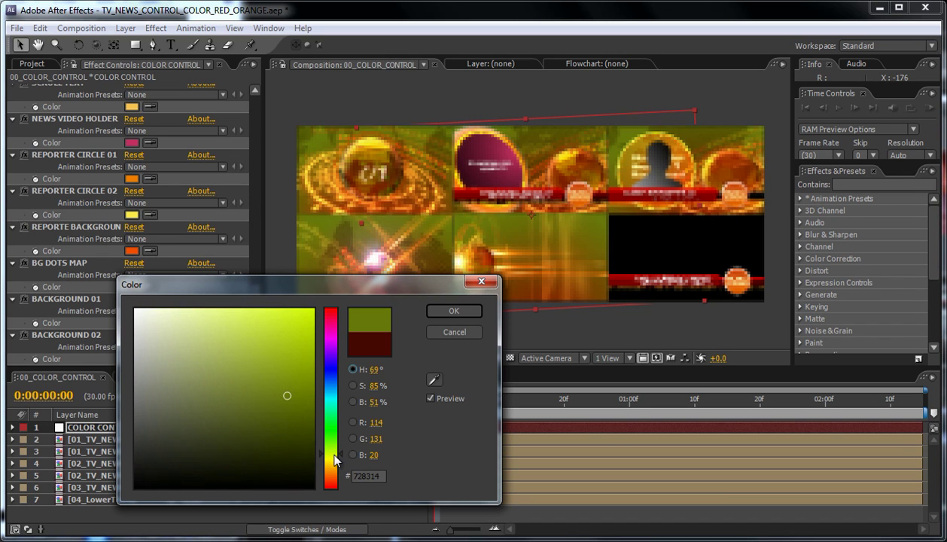
pyautogui.click(328, 354)
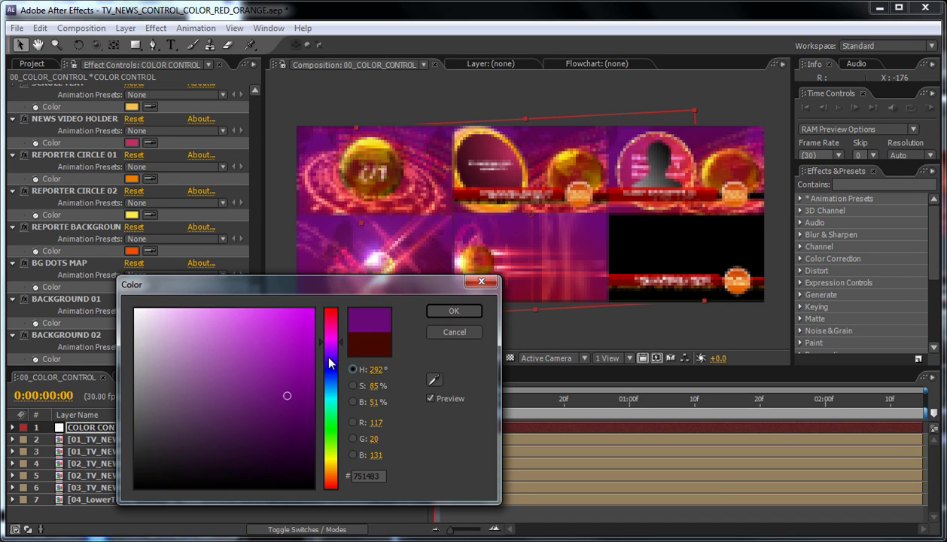
pyautogui.click(332, 375)
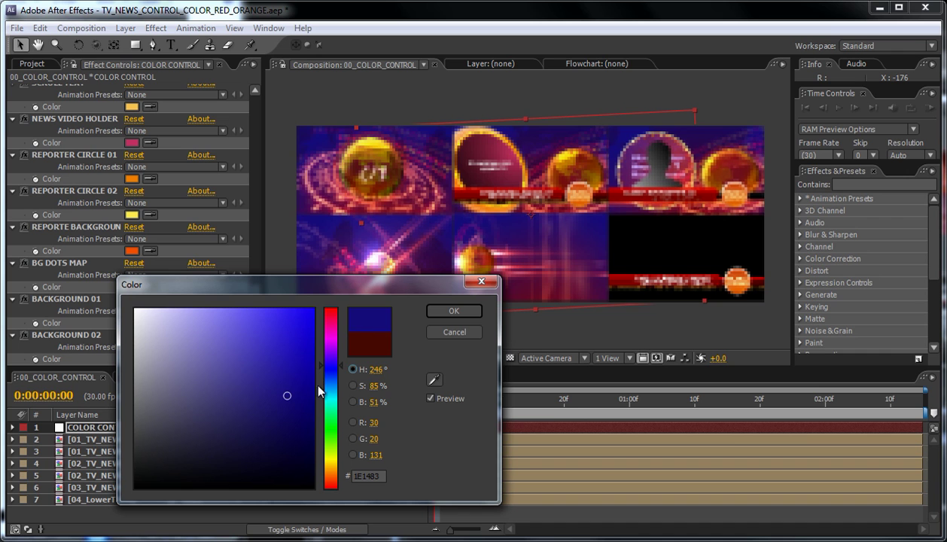
pyautogui.click(331, 387)
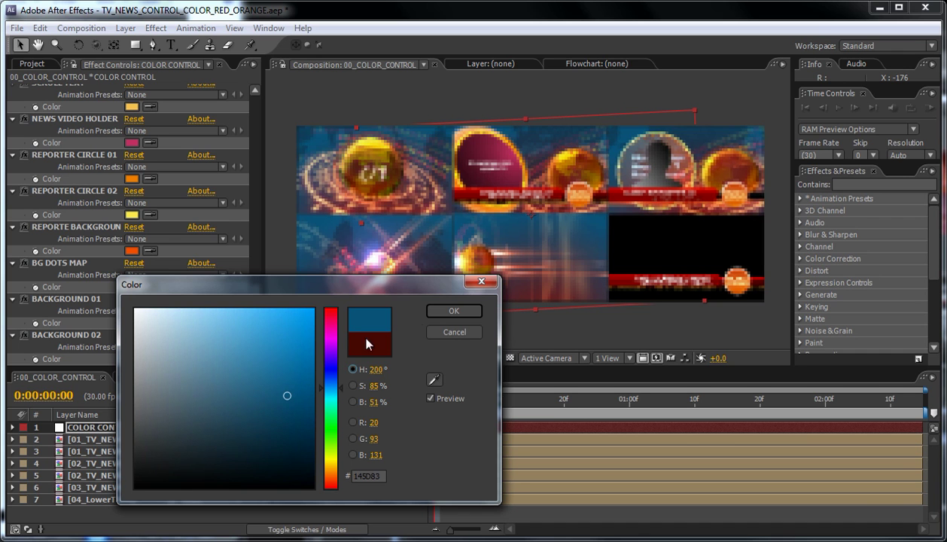
pyautogui.click(441, 309)
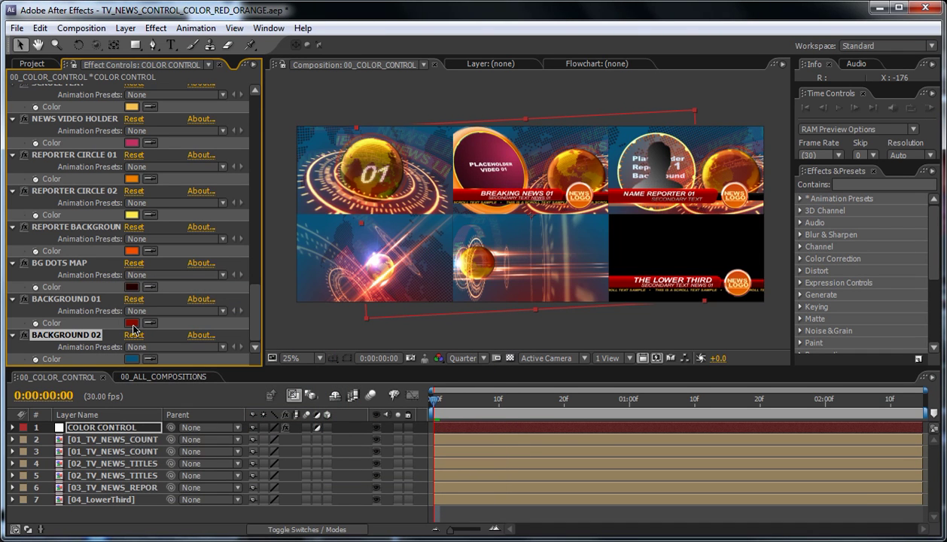
# Recolour BACKGROUND 01 from dark red to a yellow-green, tuning its hue, saturation and brightness
pyautogui.click(131, 323)
pyautogui.click(331, 422)
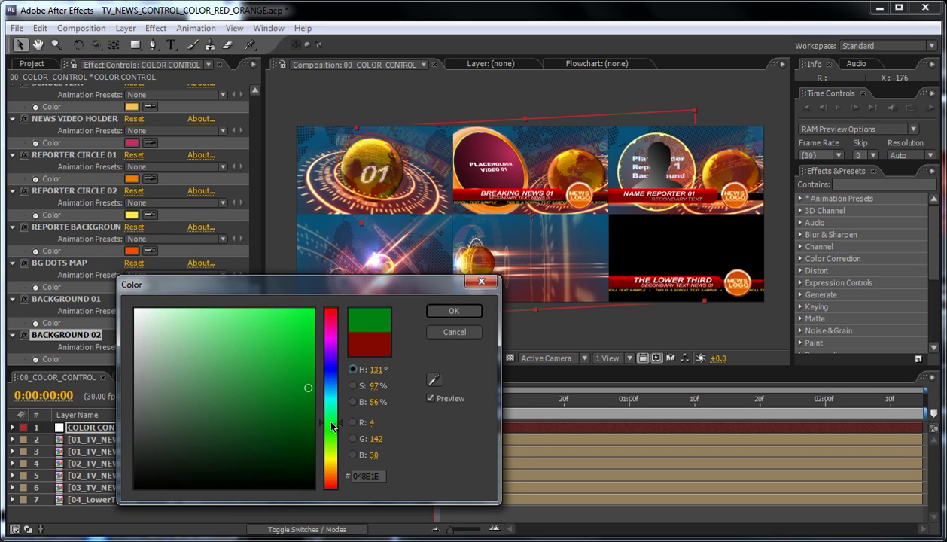
pyautogui.moveTo(332, 450); pyautogui.dragTo(331, 454)
pyautogui.click(262, 337)
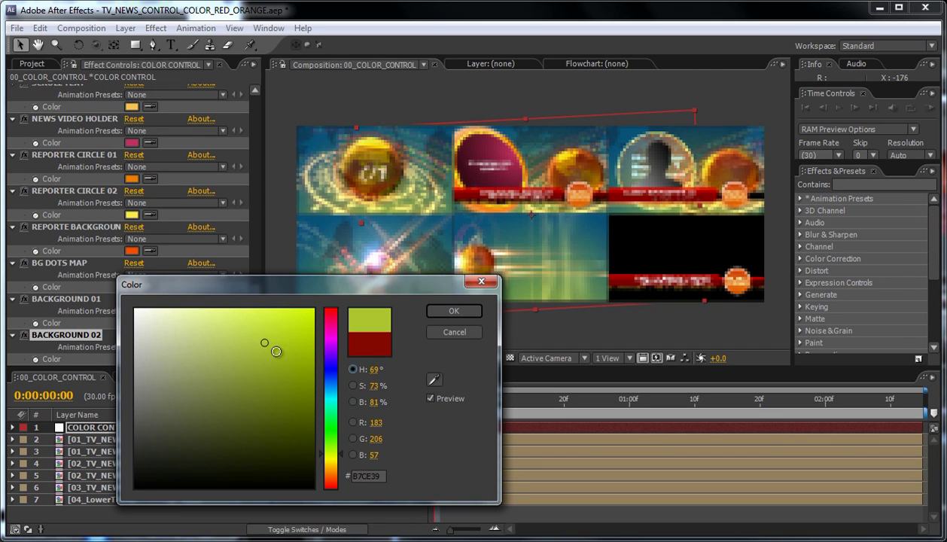
pyautogui.click(286, 354)
pyautogui.click(453, 311)
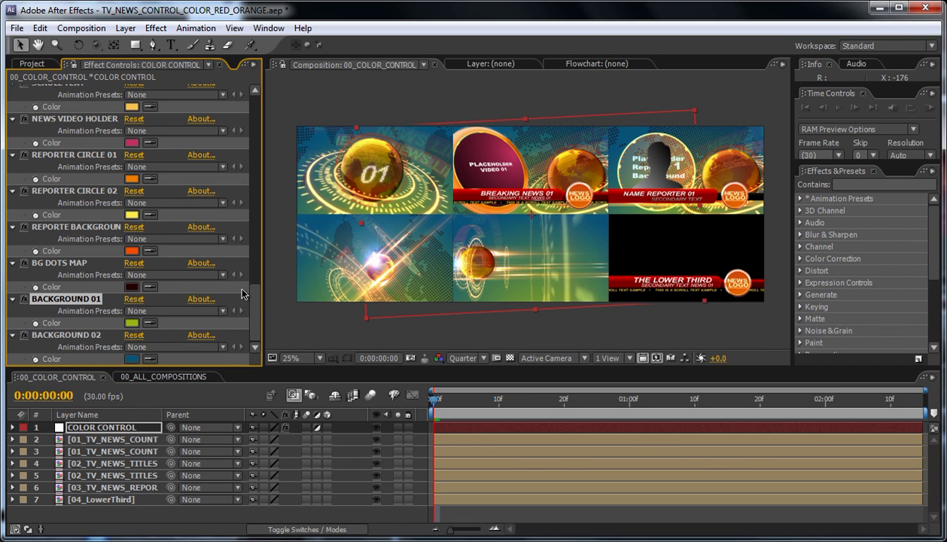
pyautogui.moveTo(259, 301); pyautogui.dragTo(259, 113)
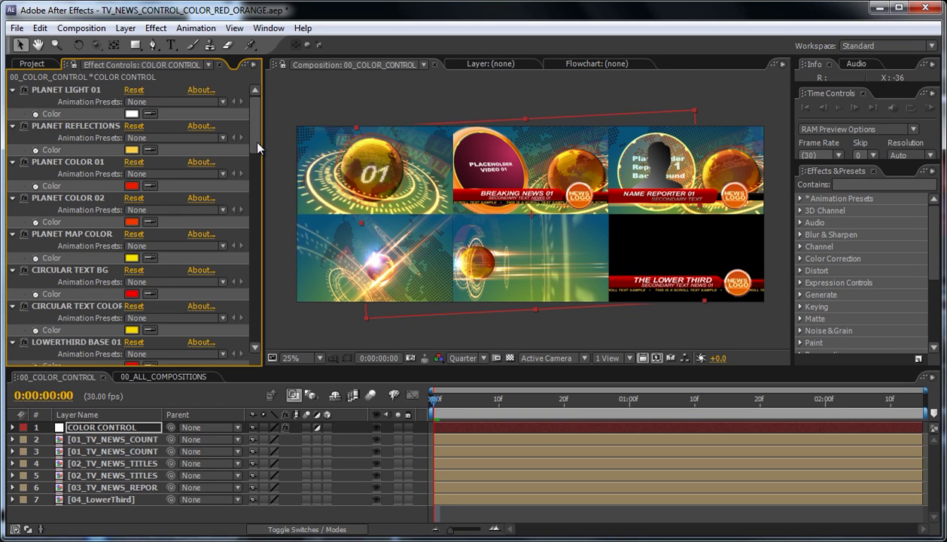
# Scroll the Effect Controls list down toward the LOWERTHIRD BASE entries
pyautogui.moveTo(255, 136); pyautogui.dragTo(253, 190)
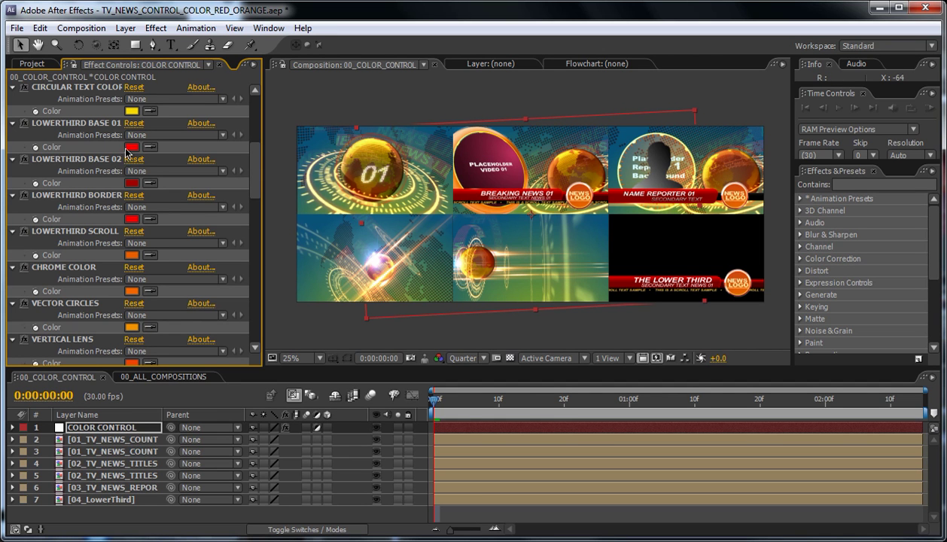
# Shift the LOWERTHIRD BASE 02 and BASE 01 colour swatches from red hue to blue
pyautogui.click(133, 183)
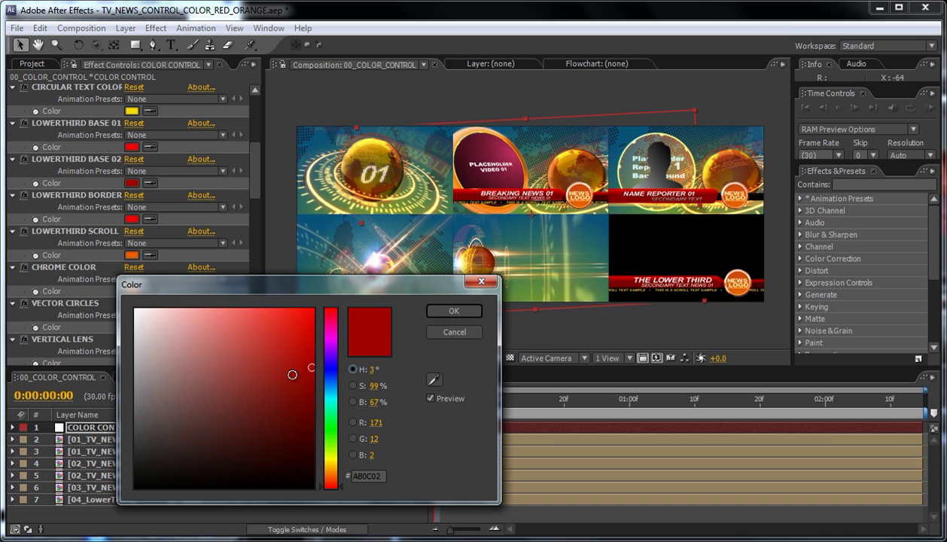
pyautogui.moveTo(328, 423); pyautogui.dragTo(329, 386)
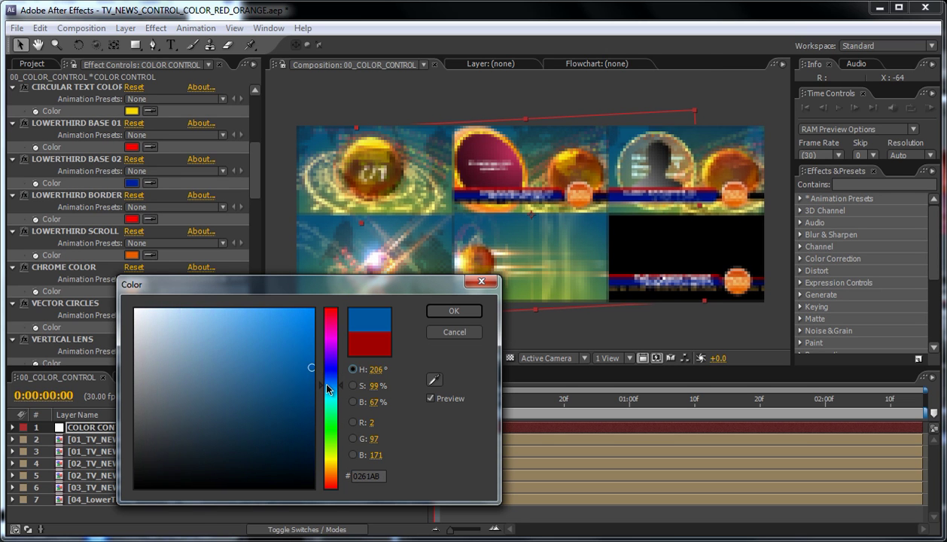
pyautogui.click(453, 312)
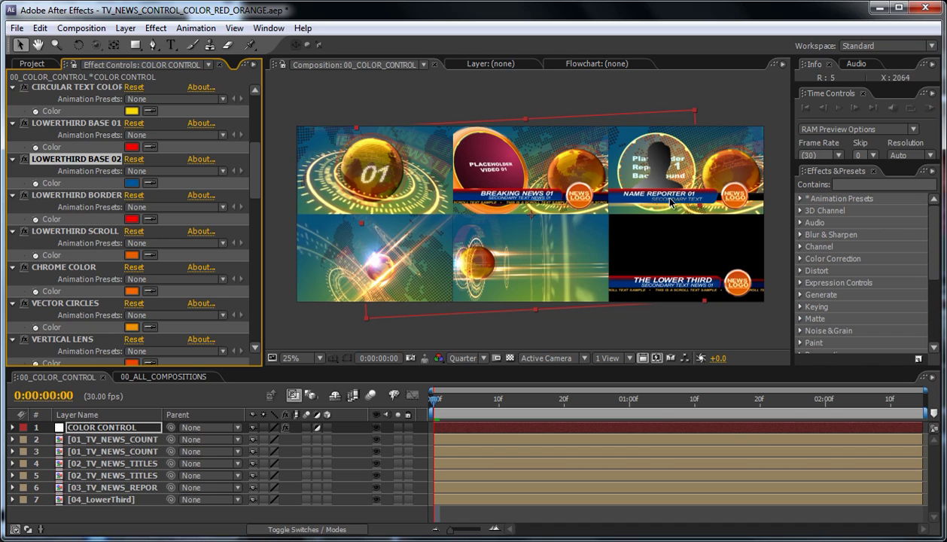
pyautogui.click(131, 148)
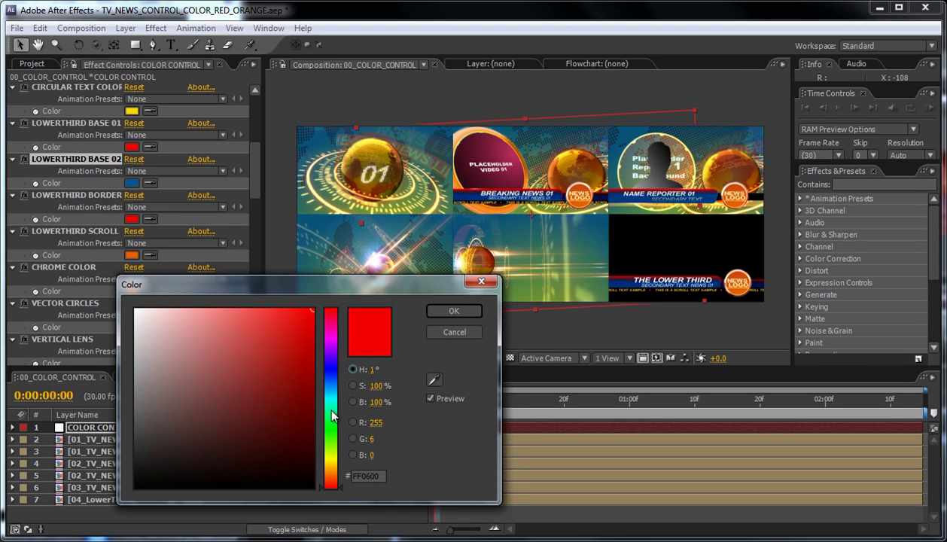
pyautogui.moveTo(332, 423); pyautogui.dragTo(329, 384)
pyautogui.click(451, 317)
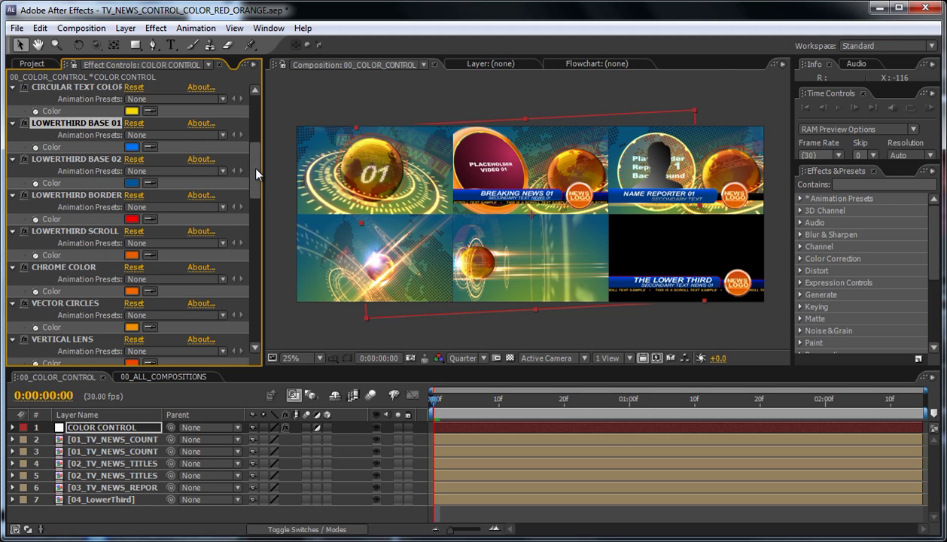
pyautogui.moveTo(256, 174); pyautogui.dragTo(271, 138)
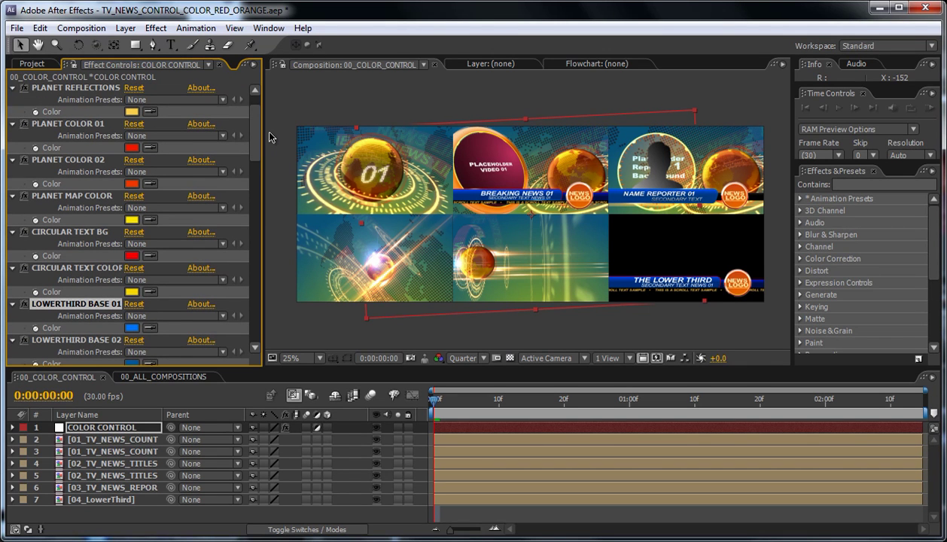